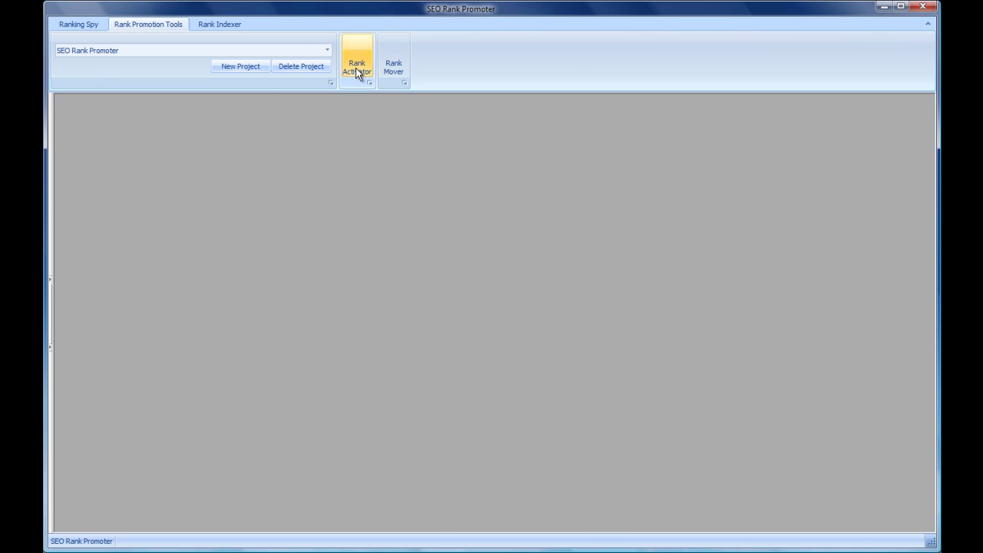
- Open the SEO Rank Promoter project in Rank Activator and widen the Keyword column so the full keywords are readable
left_click(134, 50)
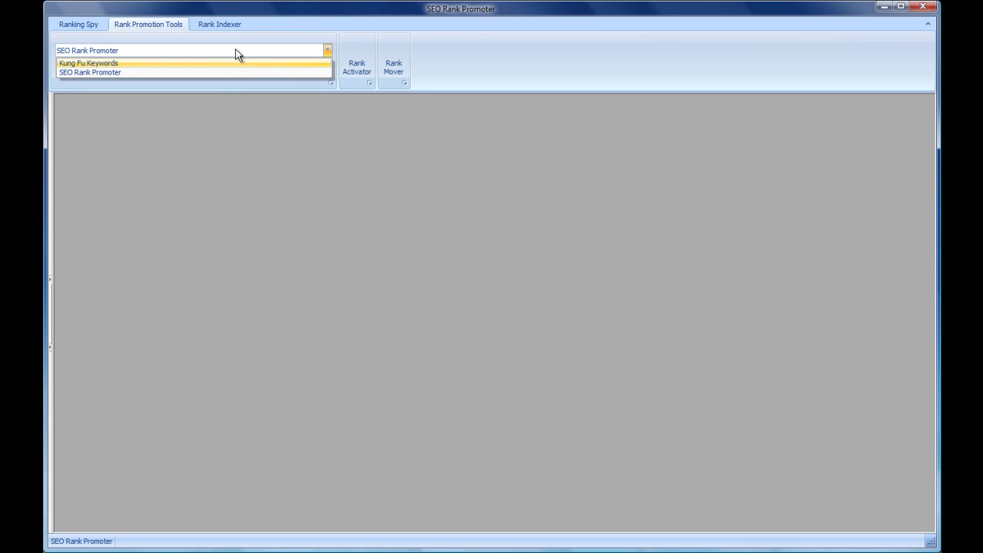
left_click(230, 73)
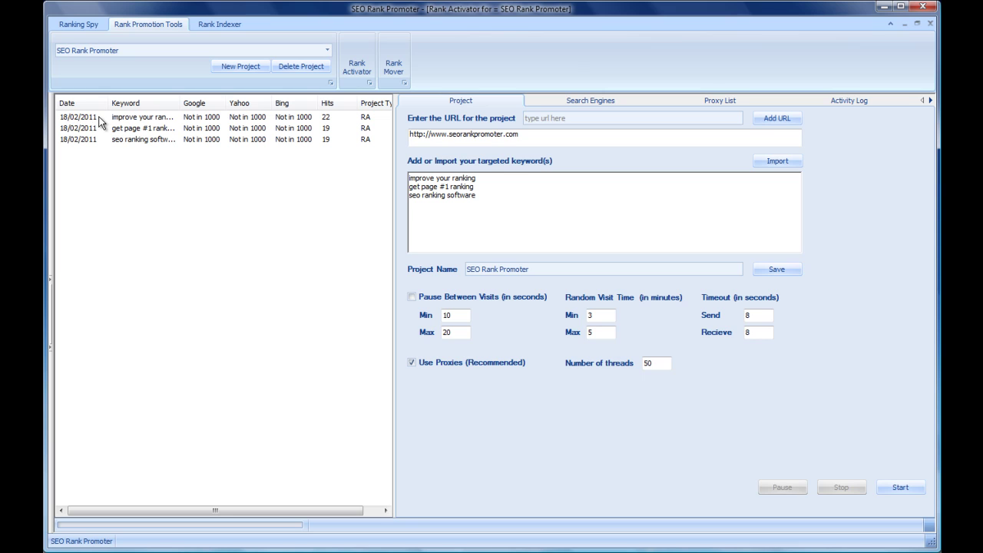
left_click_drag(182, 110, 209, 108)
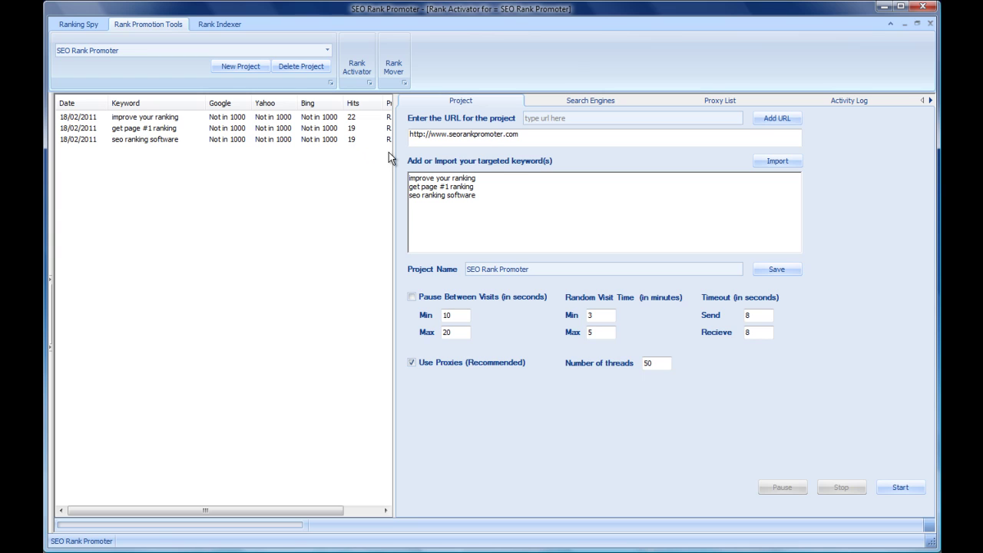
left_click_drag(393, 154, 427, 154)
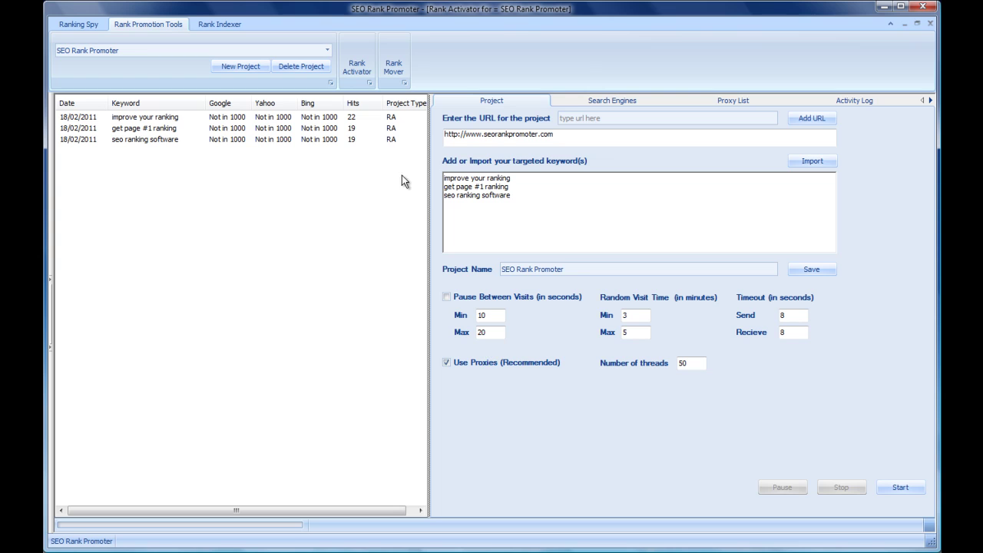
left_click_drag(428, 191, 341, 192)
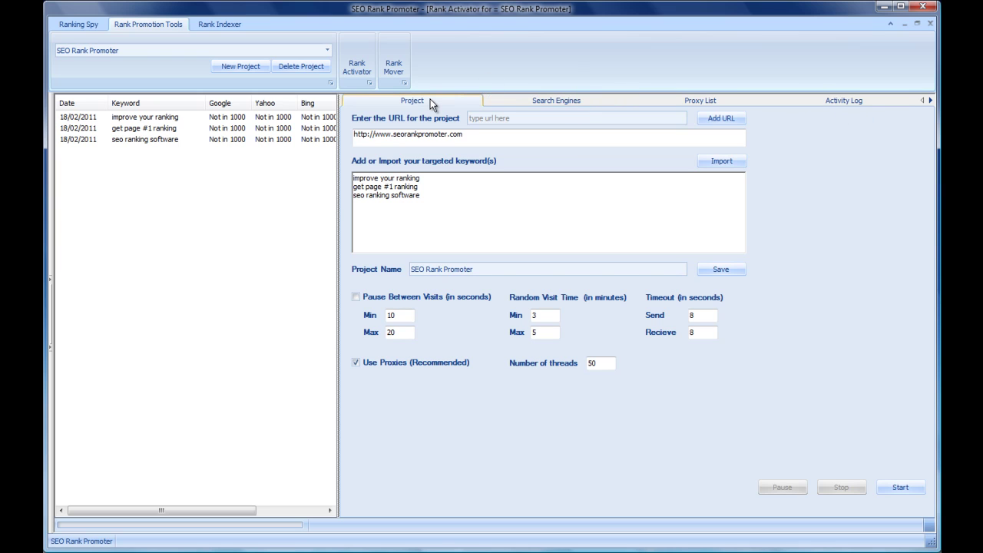
- Enable the pause between visits for the project and set its maximum to 240 seconds
left_click(474, 137)
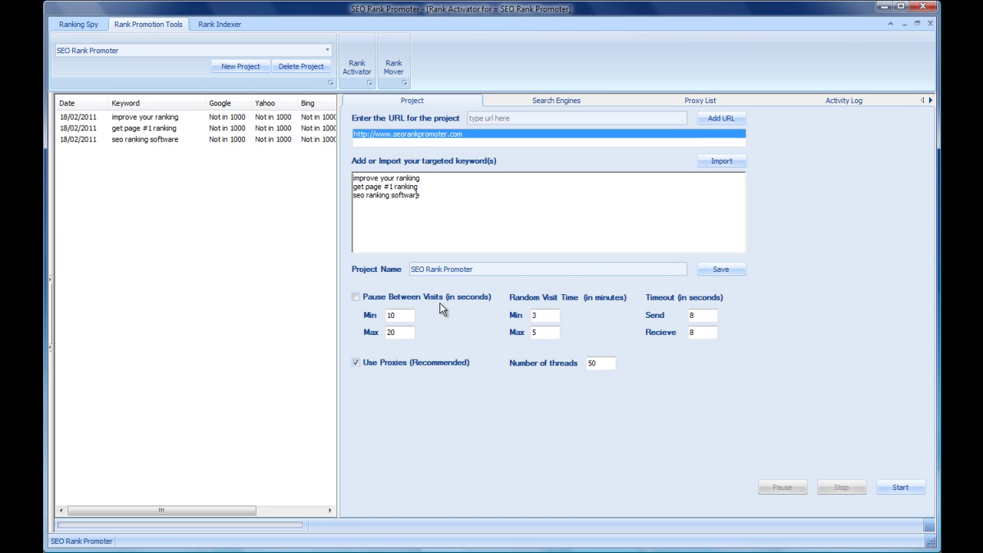
left_click(485, 268)
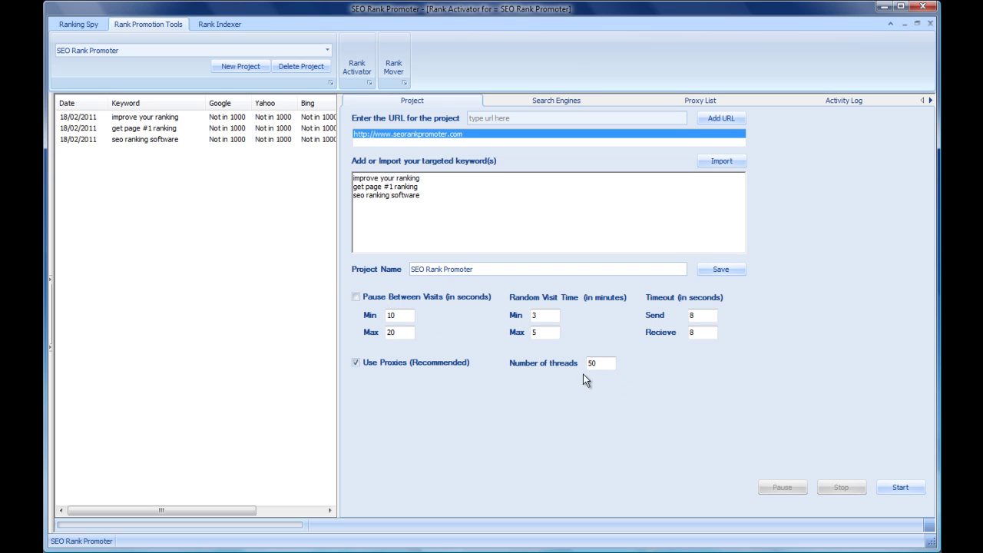
left_click(356, 296)
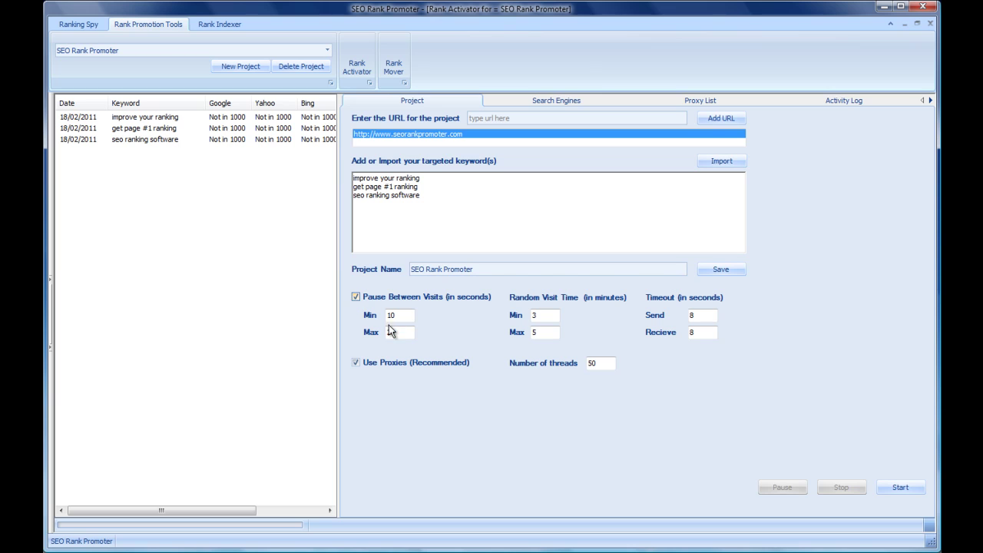
double_click(400, 315)
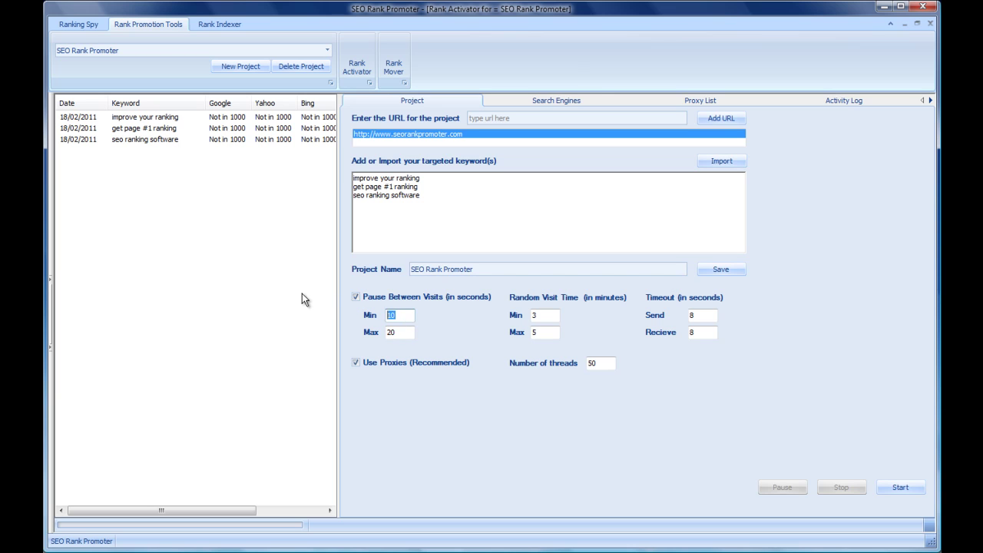
double_click(405, 333)
type("240")
- Set the number of threads to 10 and save the project settings
double_click(599, 363)
type("10")
left_click(718, 271)
left_click(527, 364)
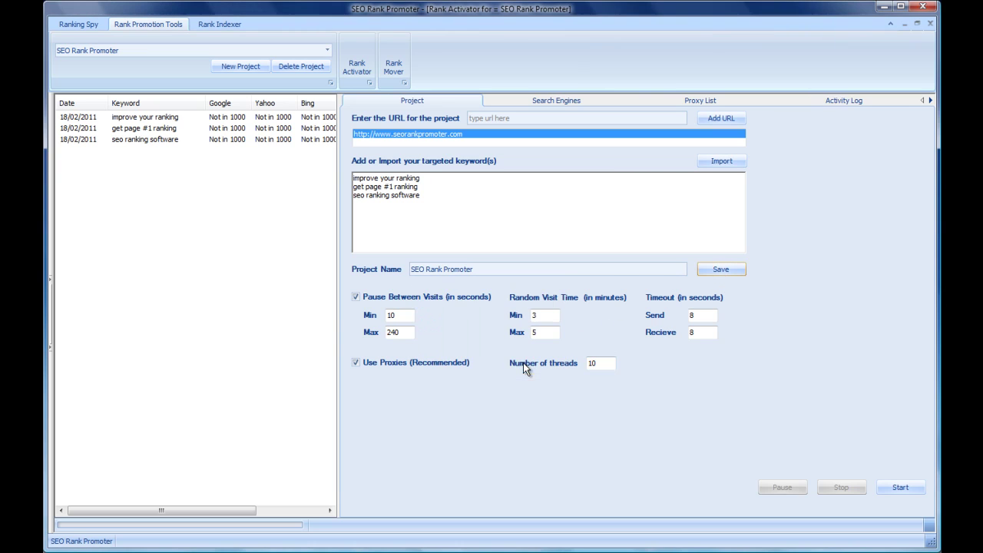
- Review the project's full list of search engines and its list of proxies
left_click(577, 100)
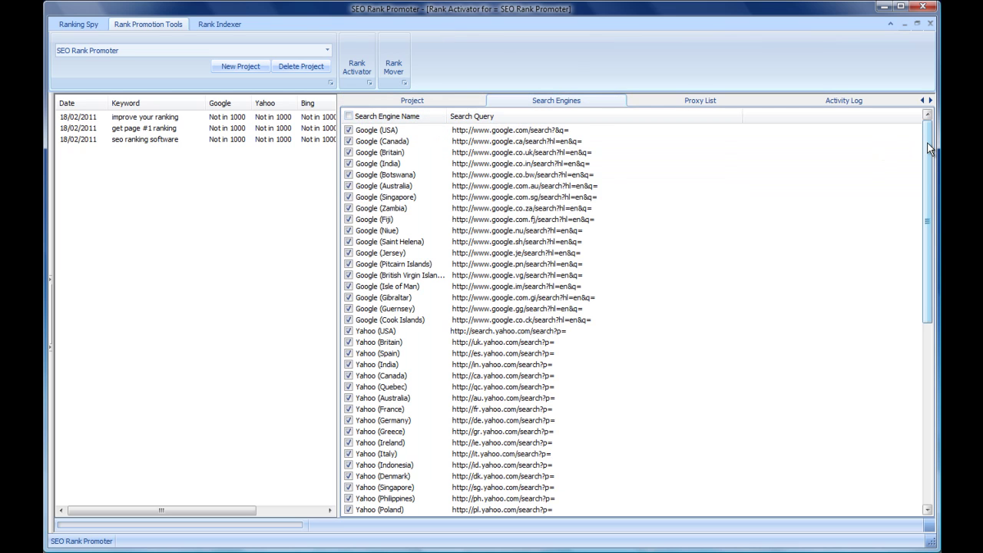
scroll(925, 218, "down", 10)
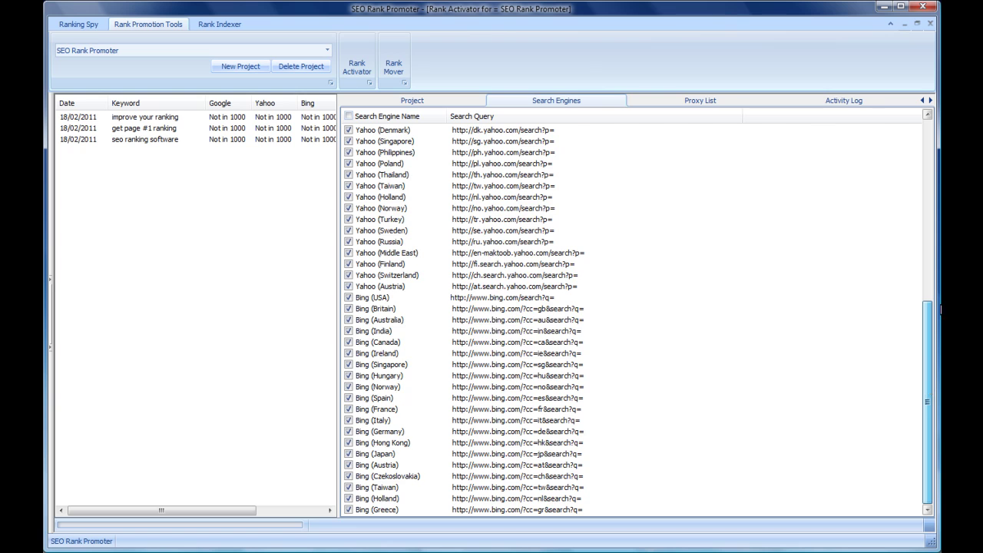
scroll(921, 377, "up", 10)
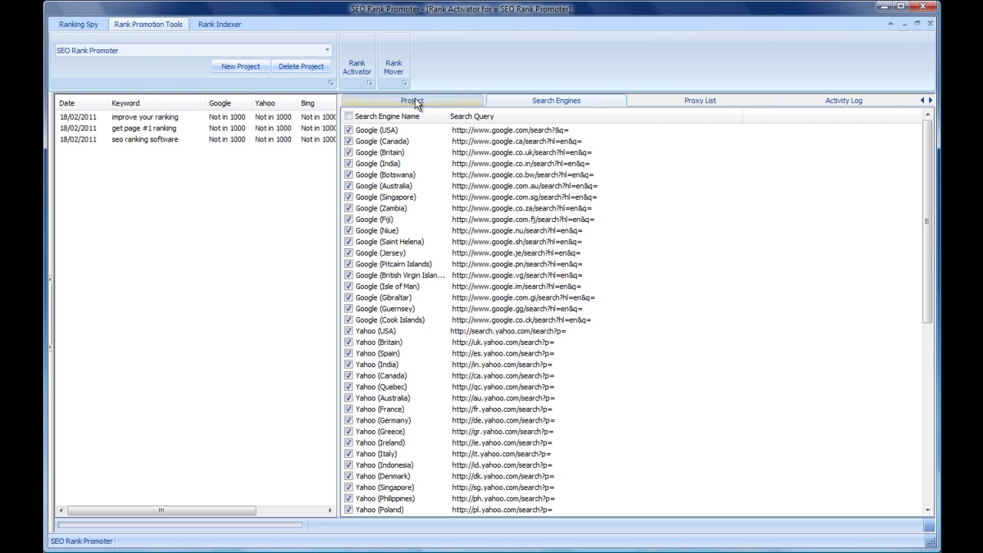
left_click(658, 106)
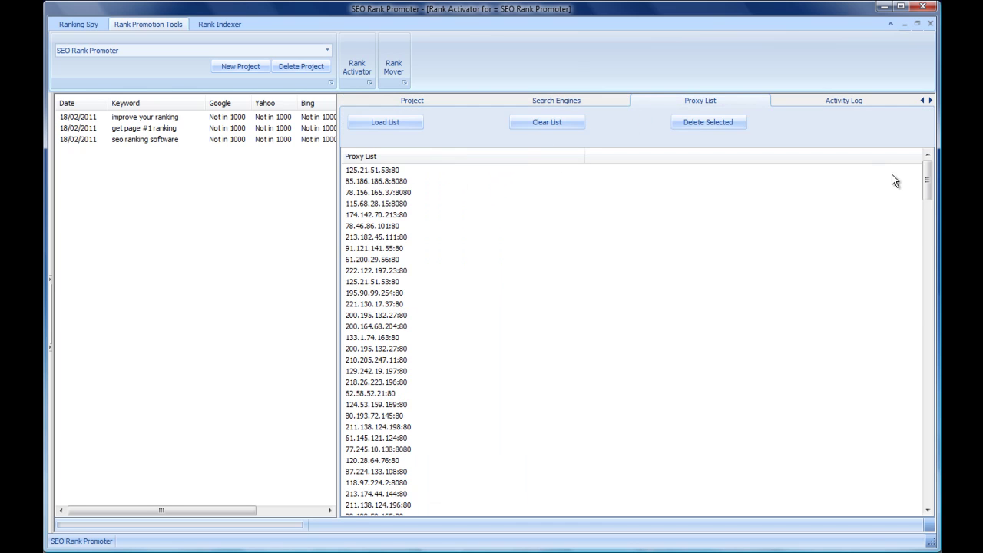
left_click_drag(926, 179, 918, 269)
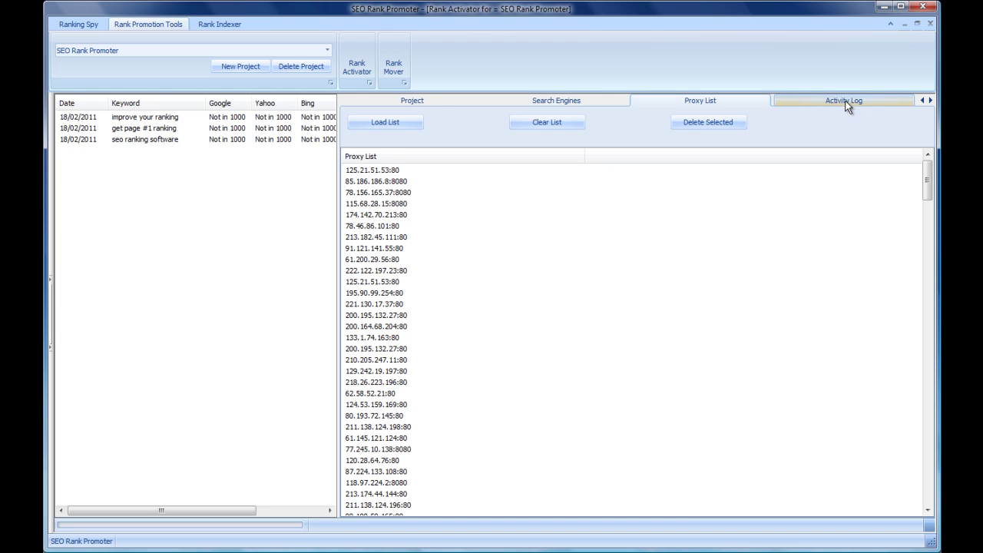
- Widen the results list to show the Hits and Project Type columns, and start the Rank Activator run
left_click(407, 101)
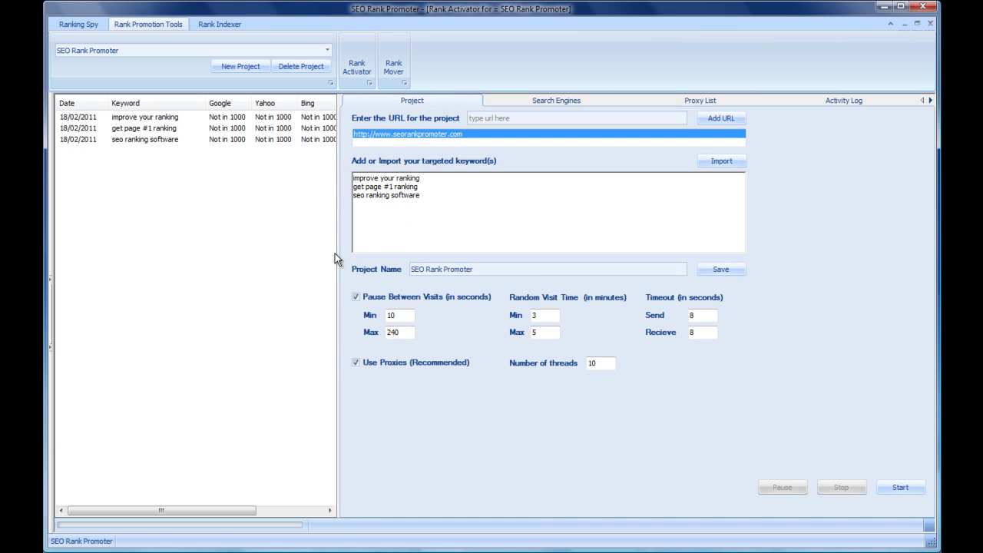
left_click_drag(336, 260, 451, 263)
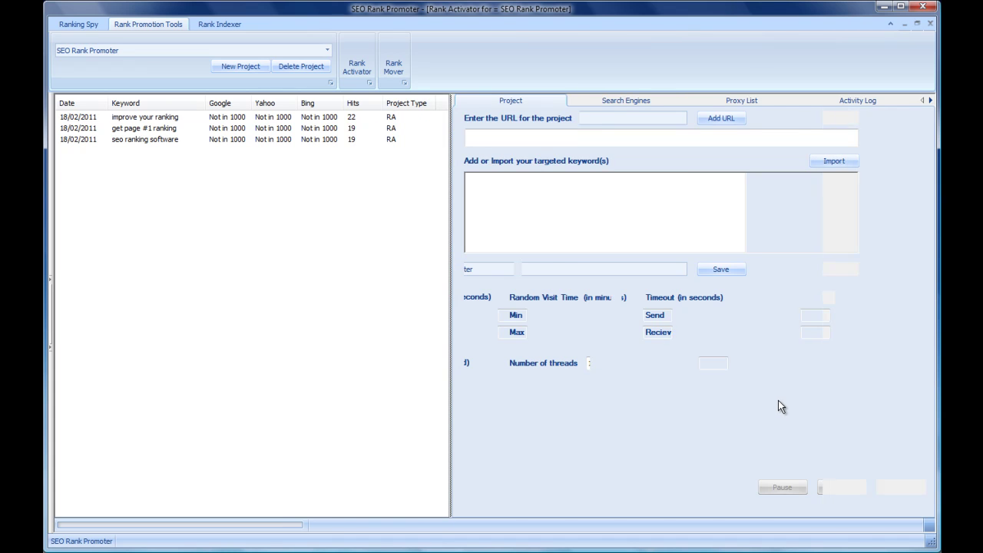
left_click(909, 489)
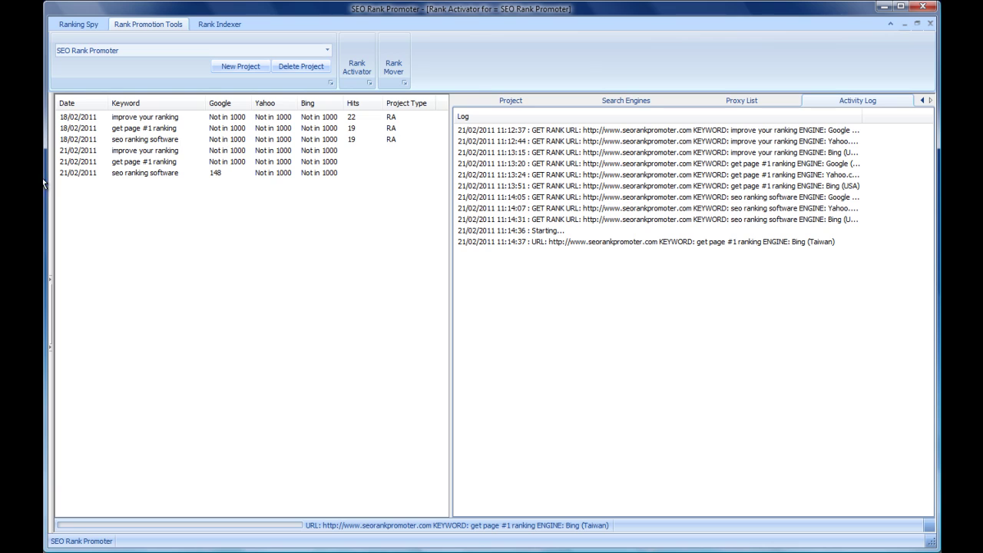
- Compare the 18/02/2011 and 21/02/2011 results for "seo ranking software" and check the activity log against the project settings
left_click(235, 140)
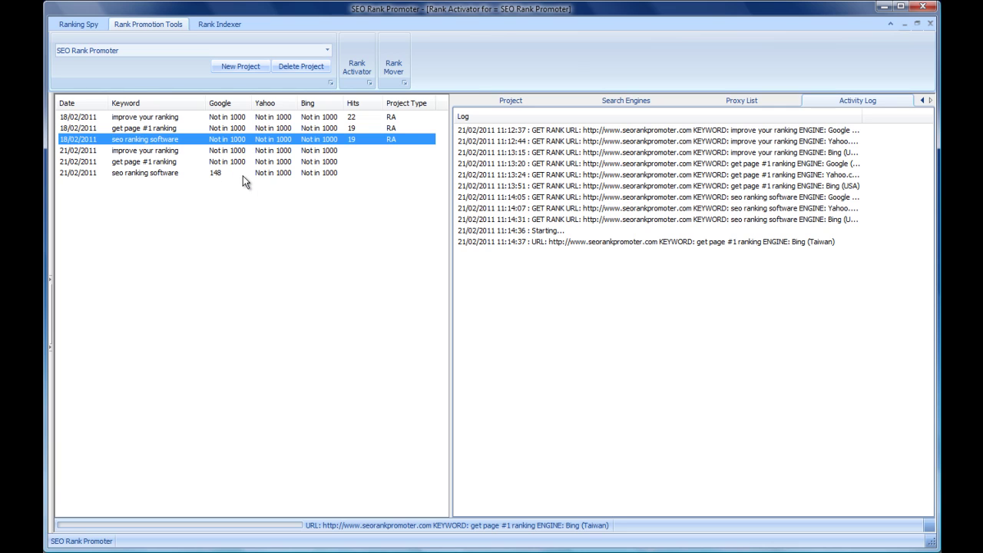
left_click(228, 173)
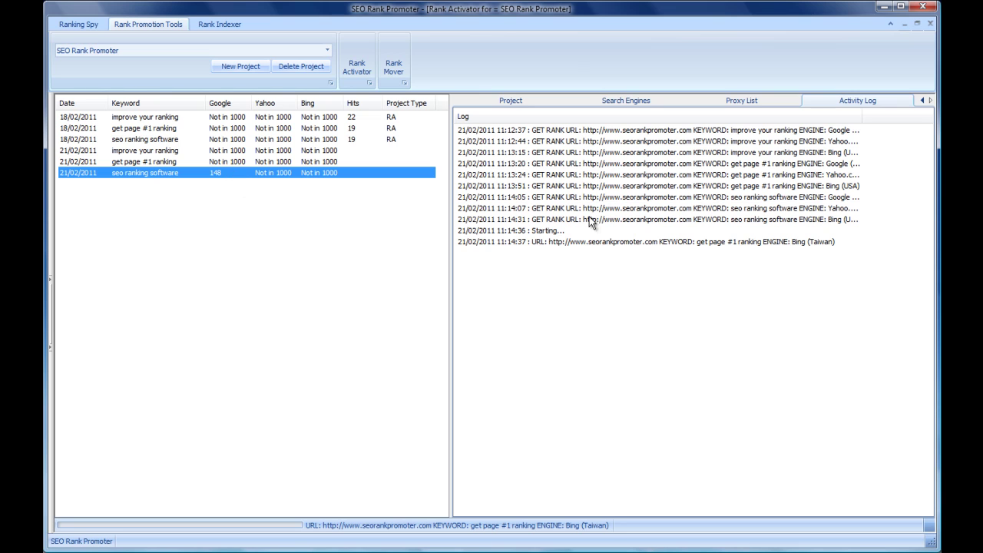
left_click(525, 241)
left_click(492, 104)
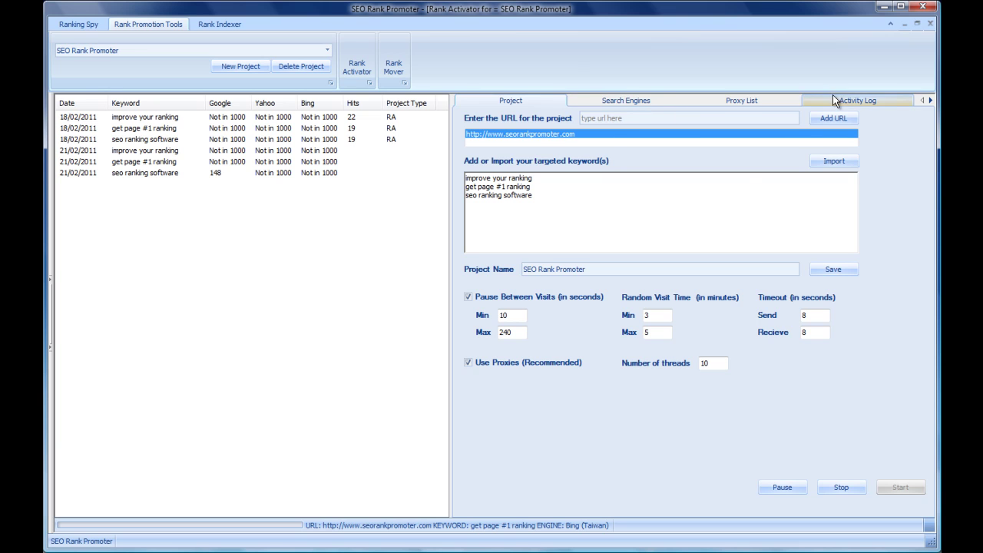
left_click(870, 100)
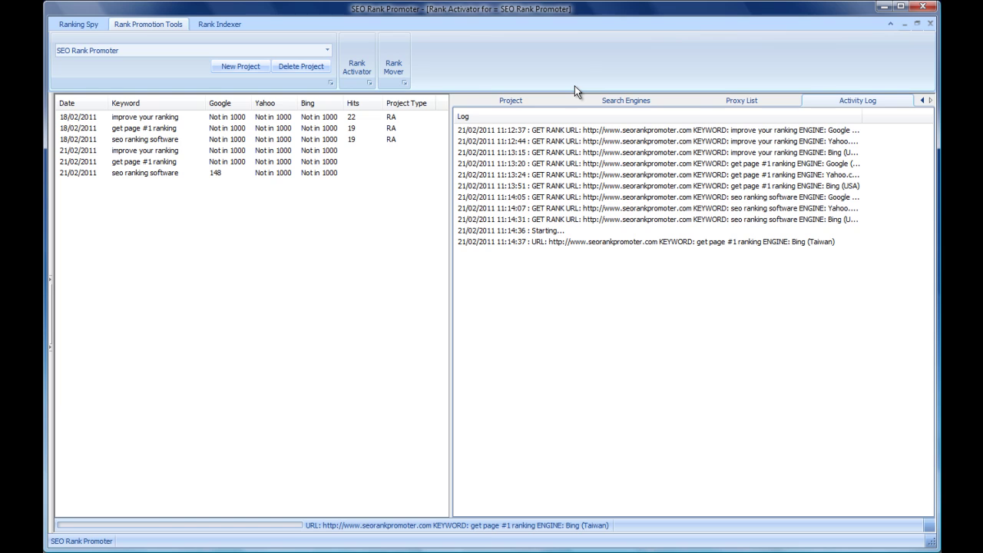
- Set the running project aside, view the Kung Fu Keywords project in Rank Activator, and close it
left_click(904, 24)
left_click(327, 50)
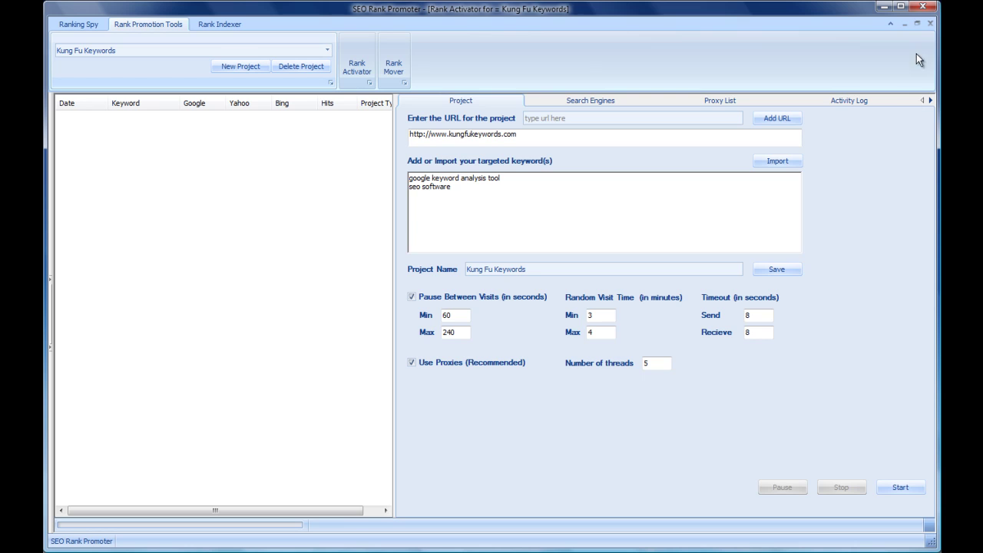
left_click(930, 25)
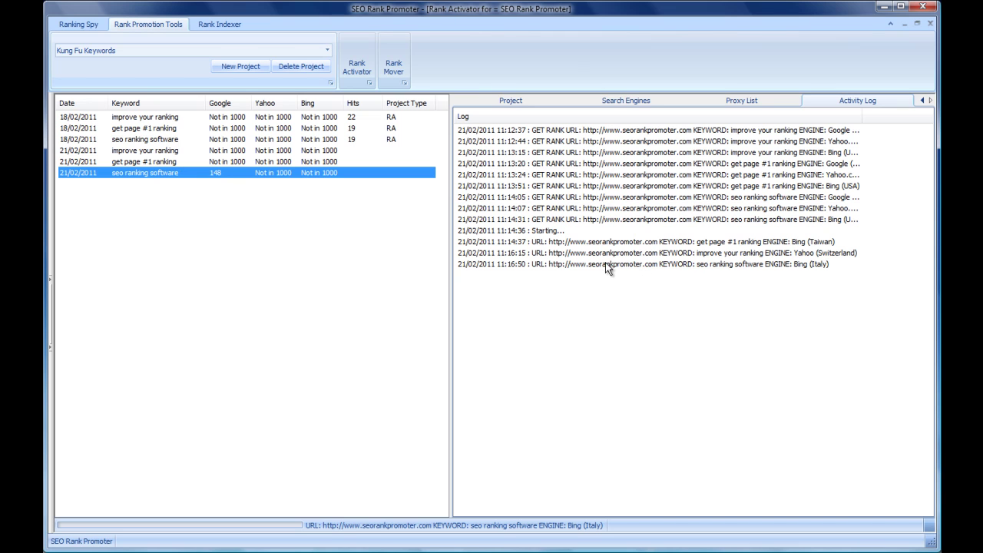
- Review the project settings and compare the Google, Yahoo and Bing rankings of each keyword between 18/02/2011 and 21/02/2011
left_click(517, 103)
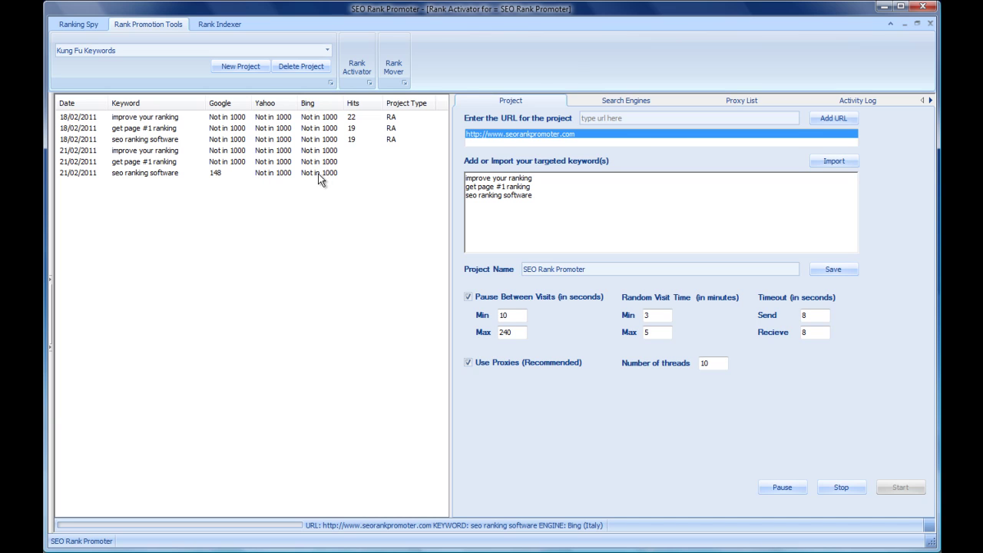
left_click(224, 140)
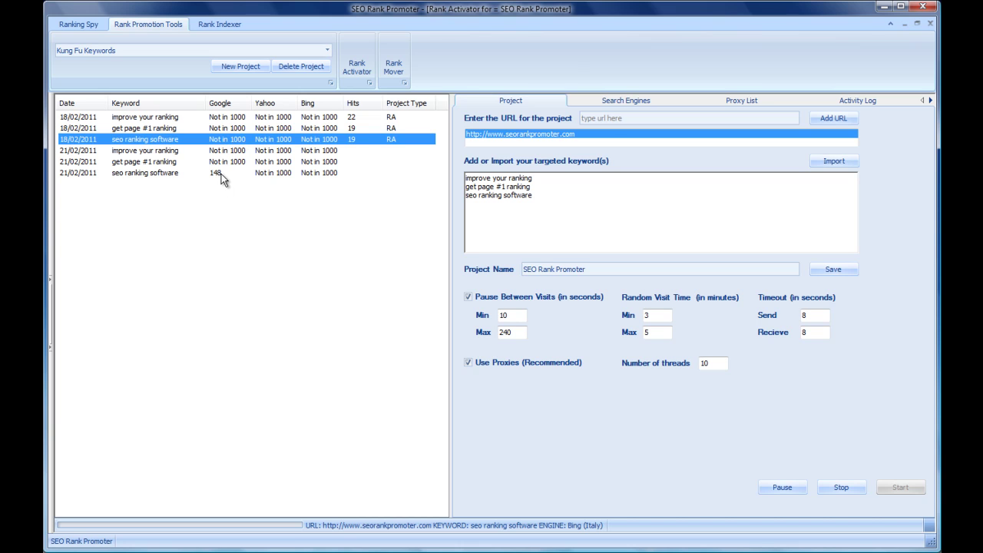
left_click(220, 174)
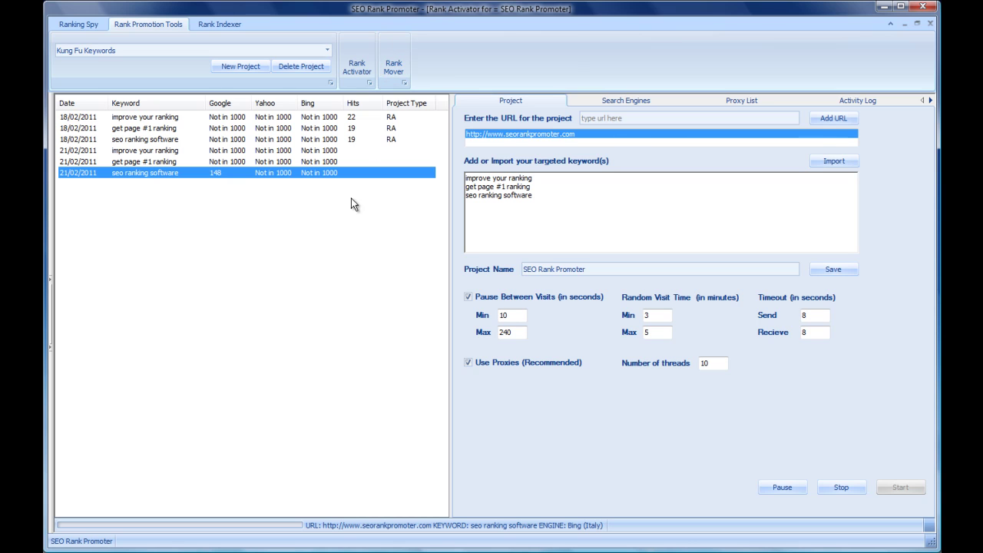
left_click(140, 152)
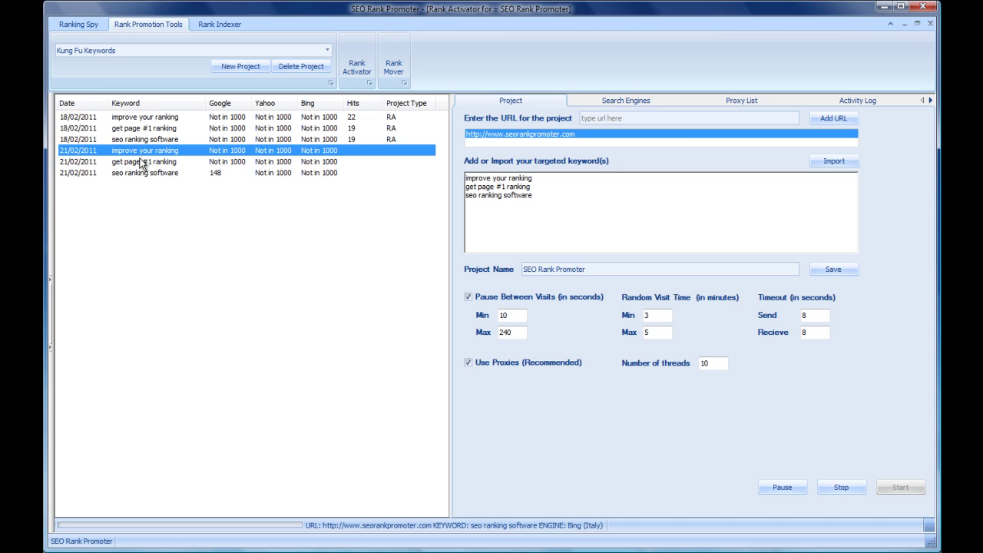
left_click(150, 162)
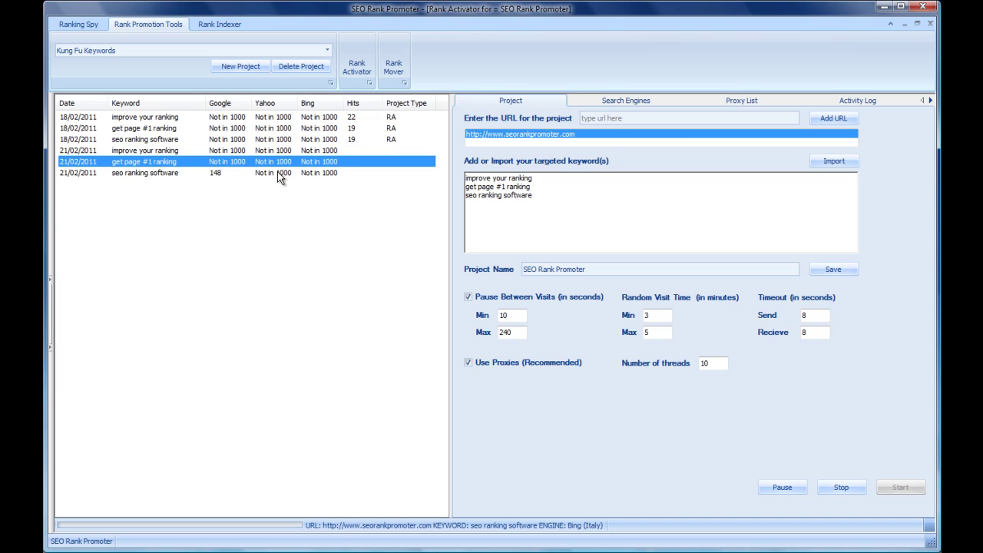
left_click(159, 173)
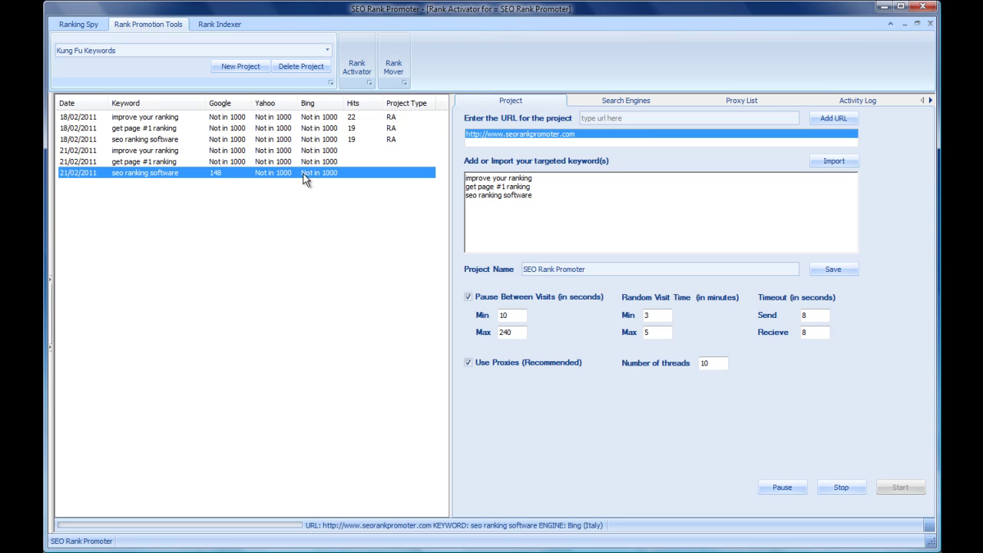
left_click(227, 139)
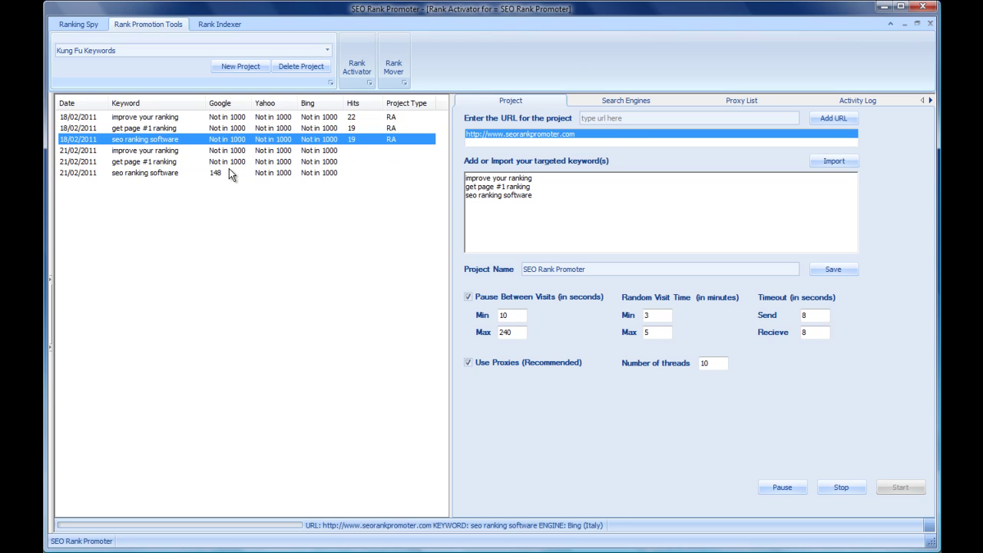
left_click(234, 173)
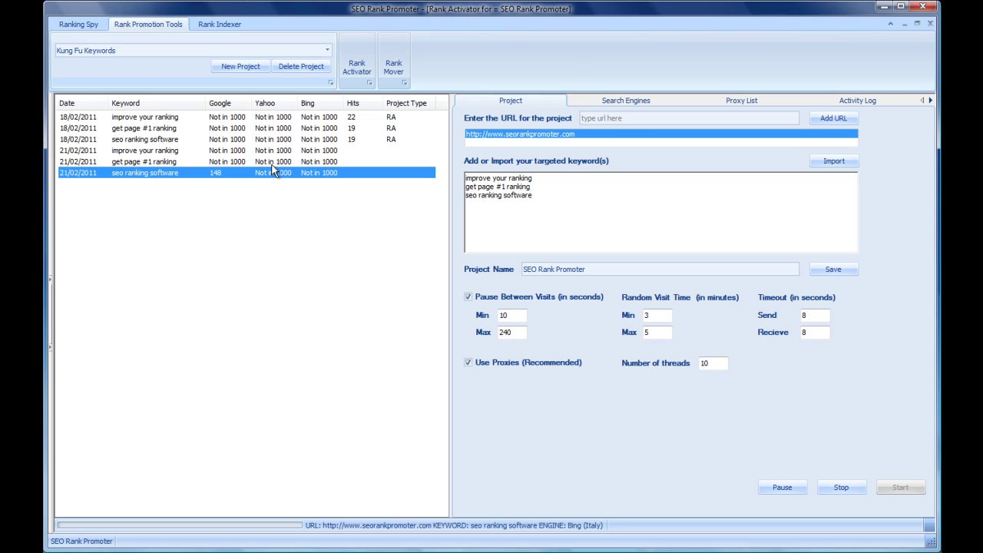
- Look at the Ranking Spy search by URL, recheck the latest "seo ranking software" result, and return to the rank promotion tools
left_click(76, 24)
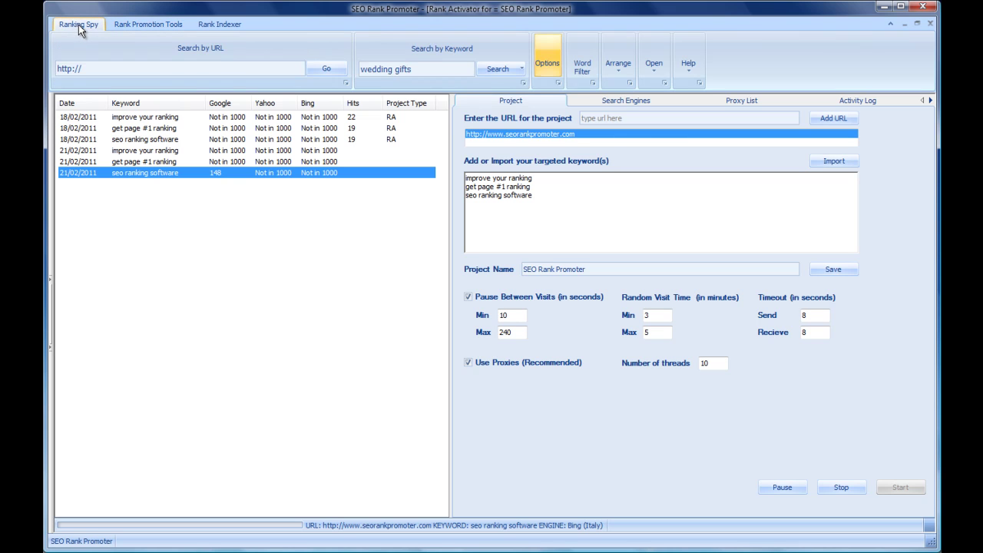
left_click(115, 70)
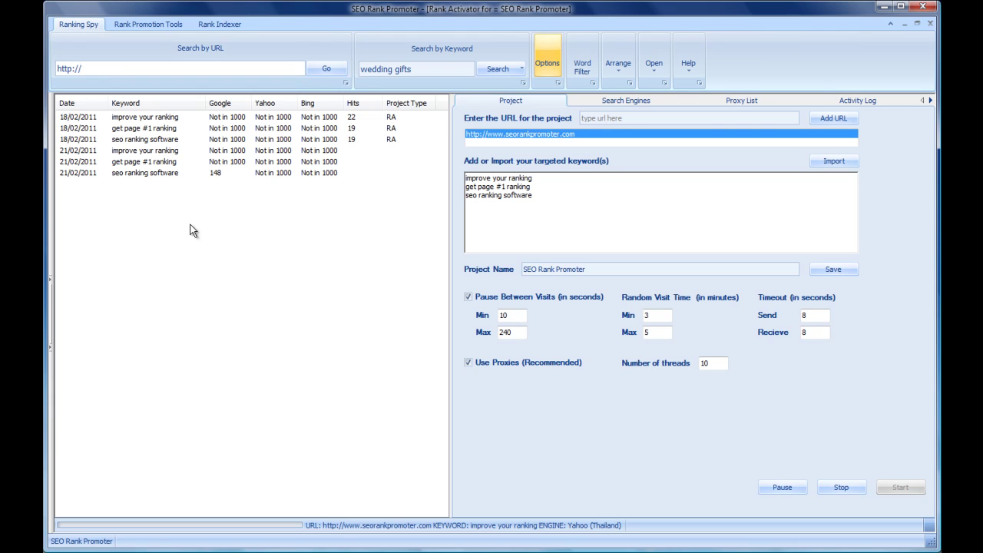
left_click(281, 174)
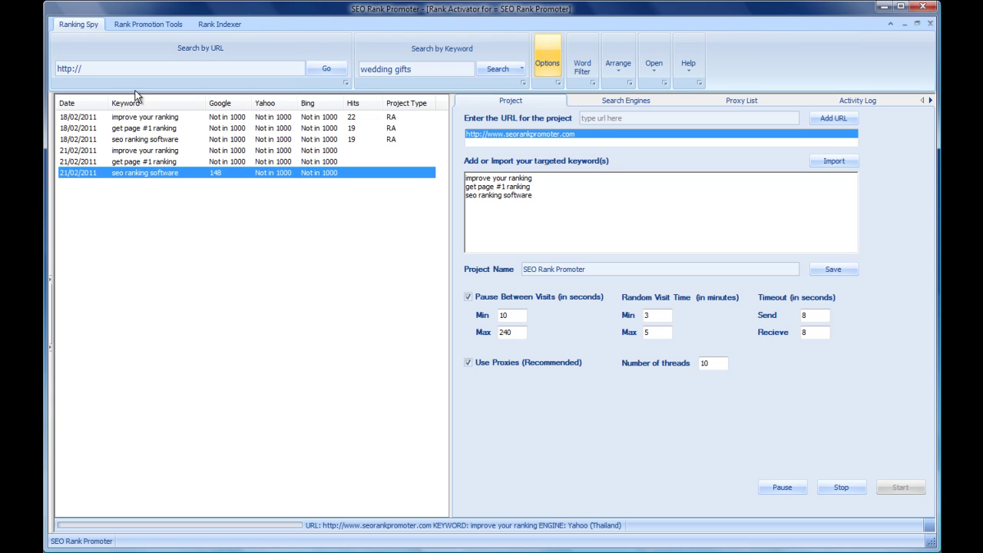
left_click(150, 26)
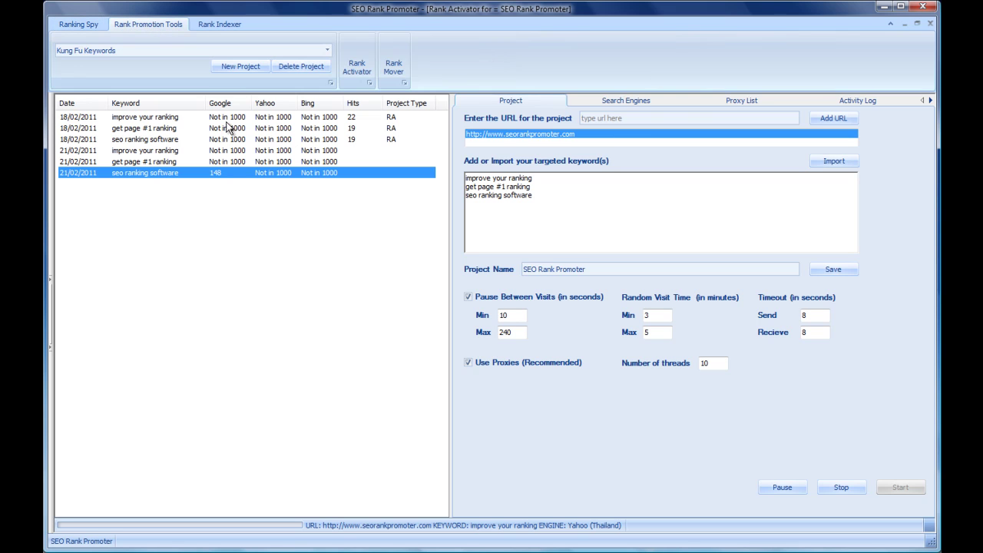